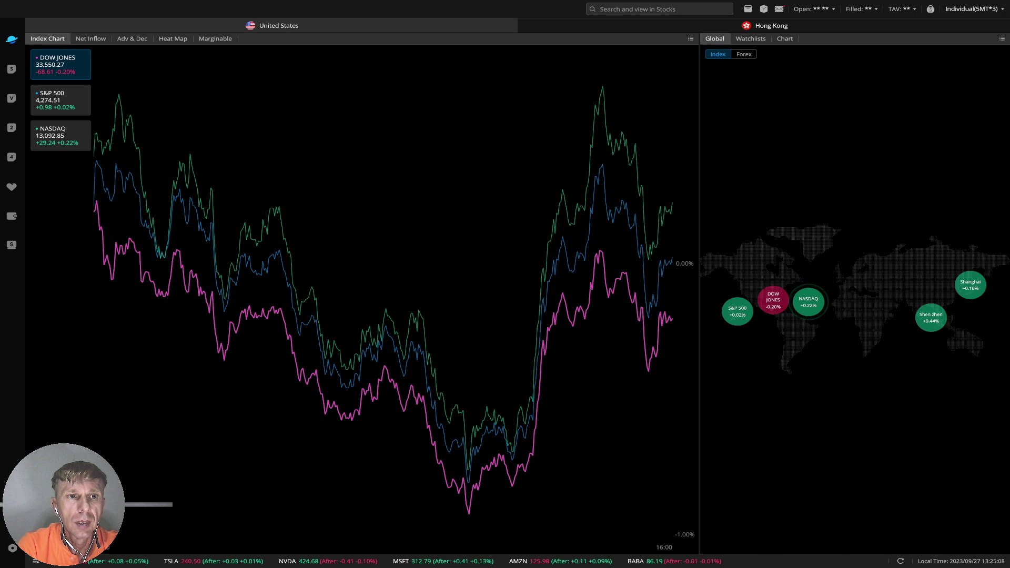
# - Open the US Dollar Index (DXY) daily chart and pan through its July–August candles
pyautogui.click(11, 99)
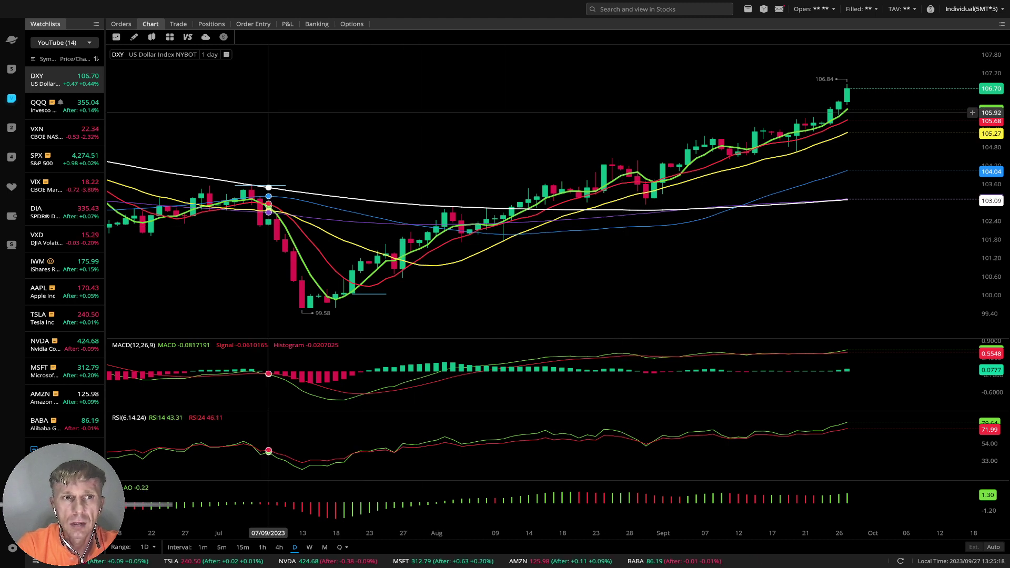
pyautogui.moveTo(334, 119); pyautogui.dragTo(288, 119)
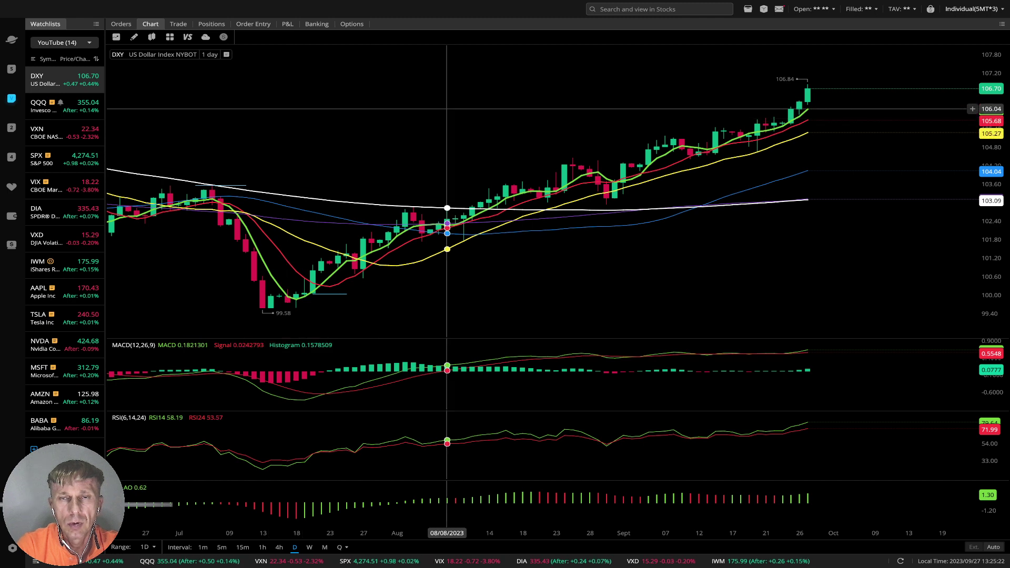
pyautogui.moveTo(455, 104); pyautogui.dragTo(476, 104)
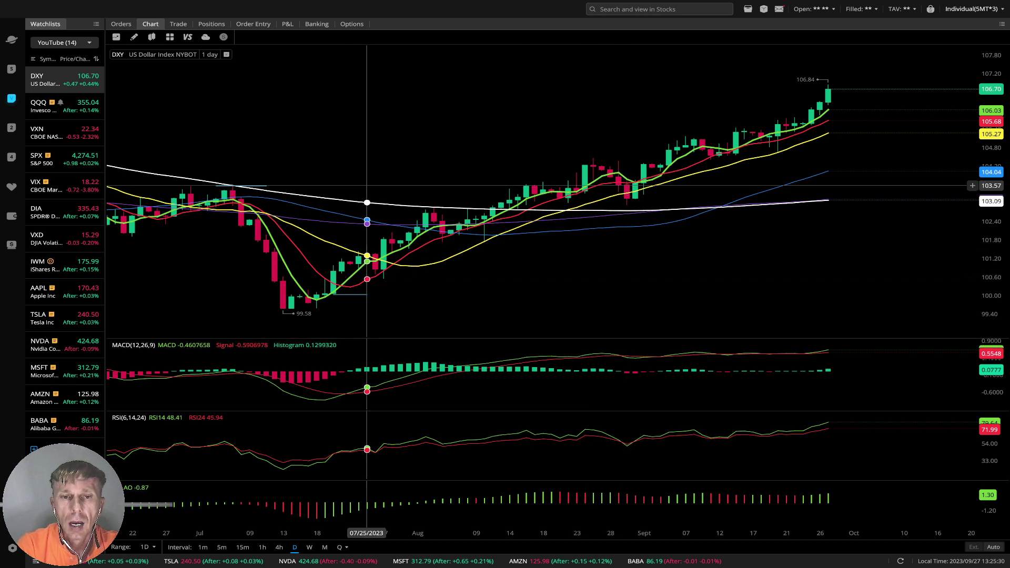
pyautogui.moveTo(368, 172); pyautogui.dragTo(441, 170)
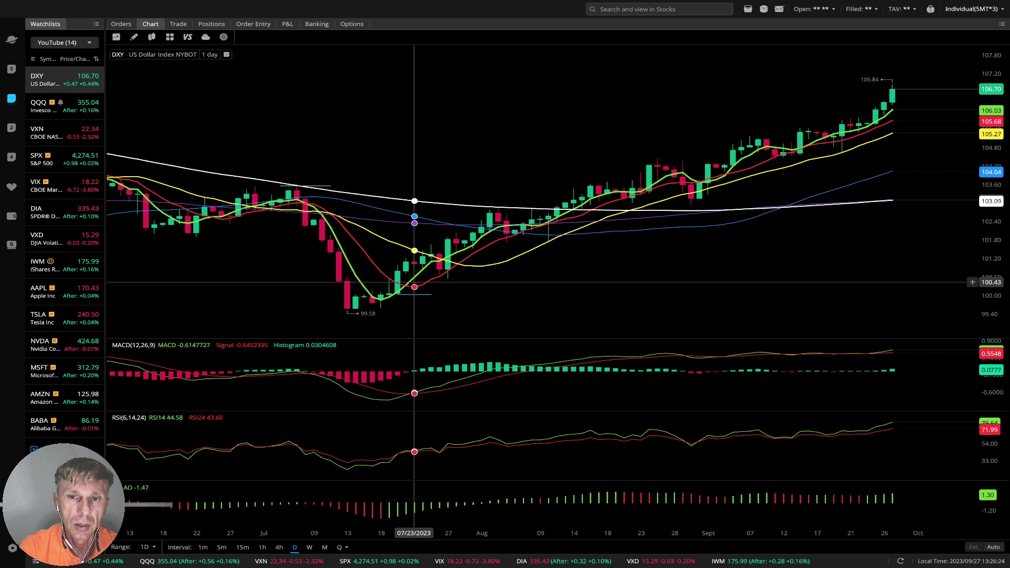
# - Pan DXY to September, toggle the horizontal line near 100.00, then load the QQQ chart
pyautogui.moveTo(495, 176); pyautogui.dragTo(426, 176)
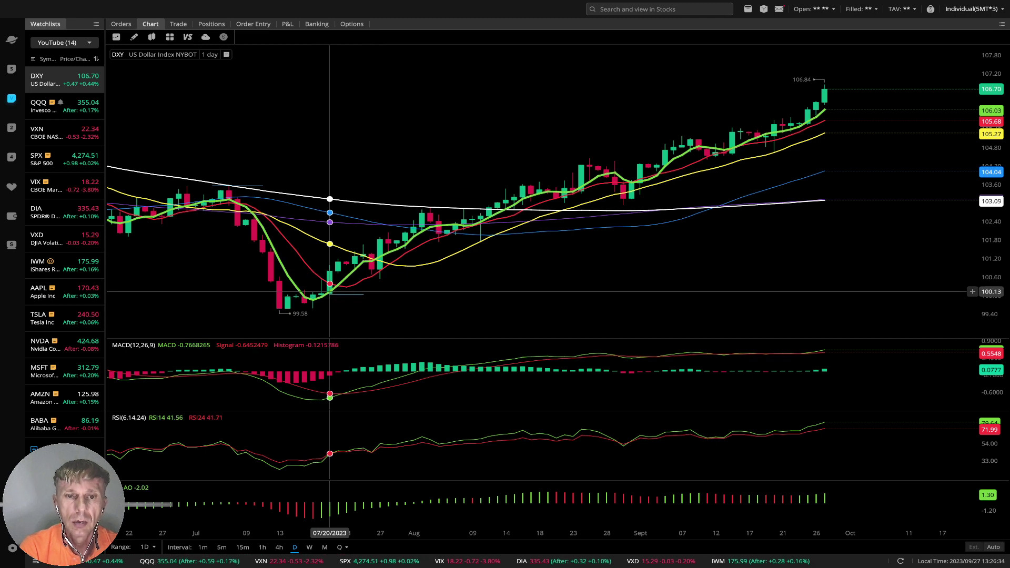
pyautogui.click(330, 294)
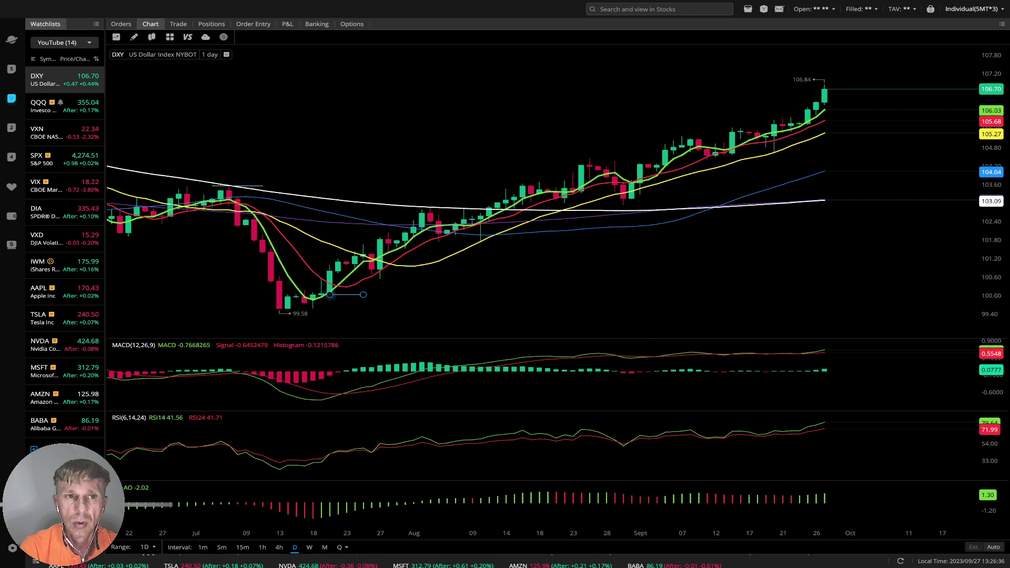
pyautogui.click(339, 294)
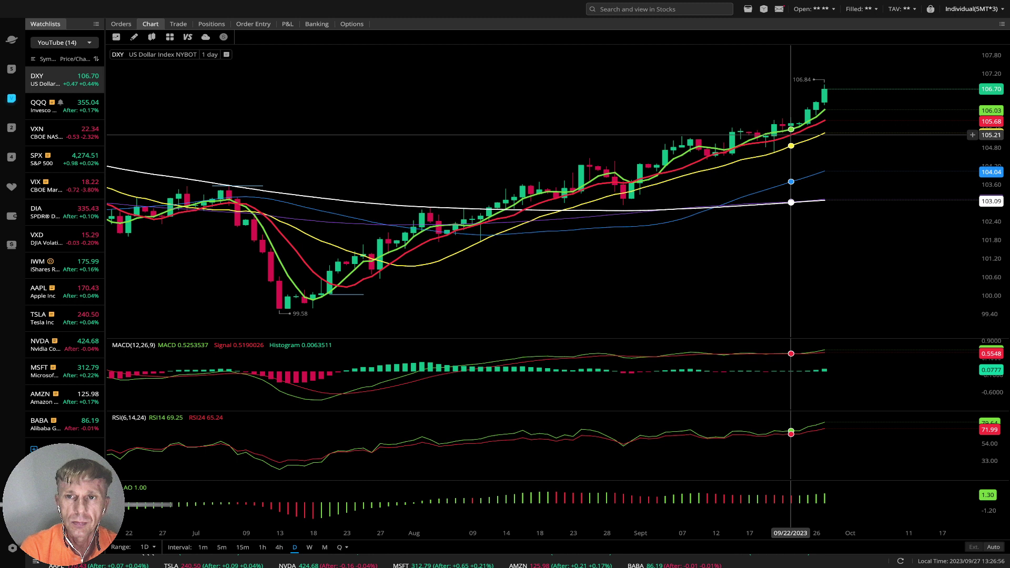
pyautogui.moveTo(832, 192); pyautogui.dragTo(759, 90)
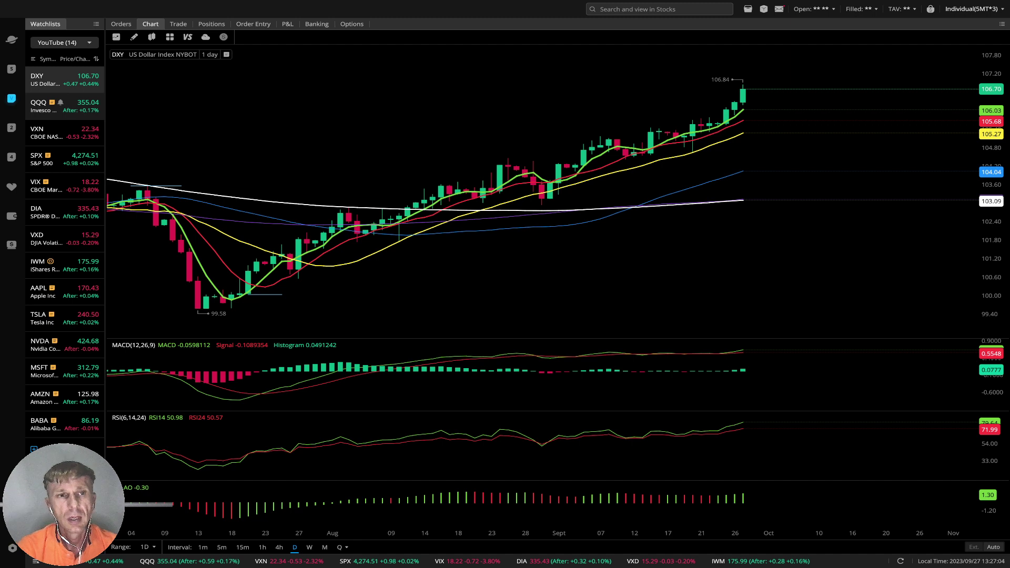
pyautogui.click(63, 105)
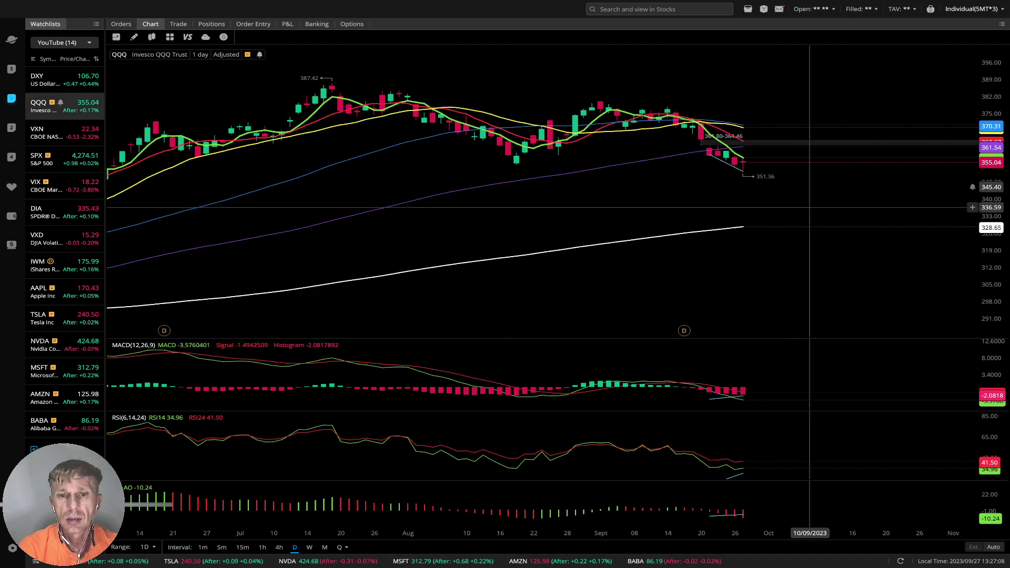
# - Zoom the QQQ chart in three times and switch it to 4-hour candles
pyautogui.click(553, 325)
pyautogui.click(552, 325)
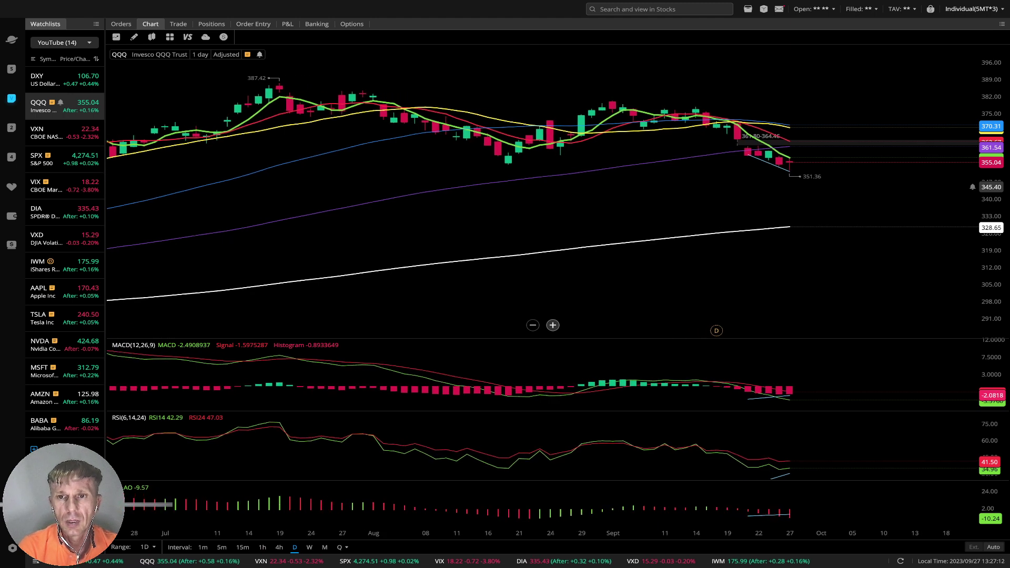
pyautogui.click(553, 325)
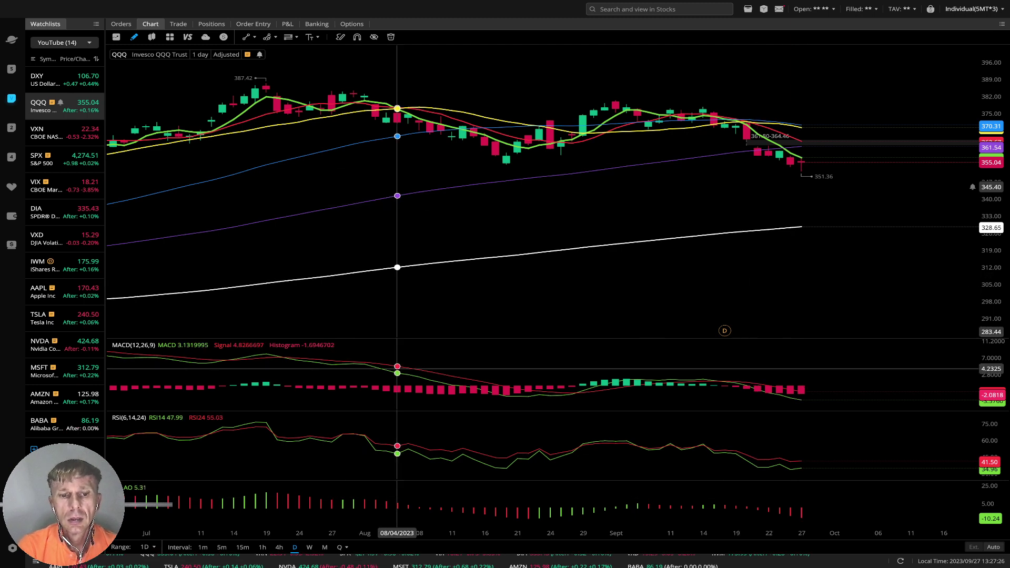
pyautogui.click(278, 547)
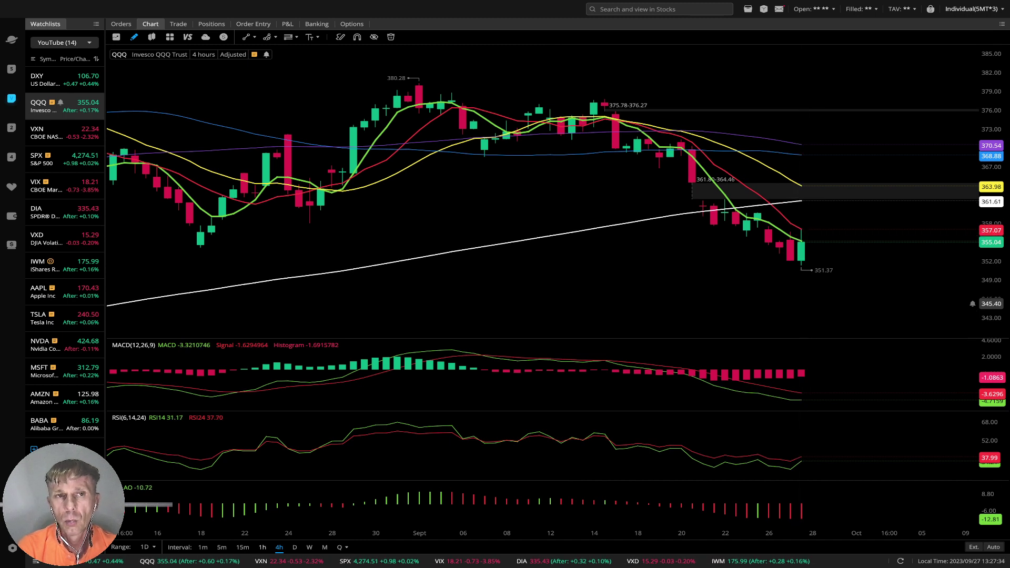
# - Switch QQQ to 1-hour candles, then load the VXN chart
pyautogui.click(262, 547)
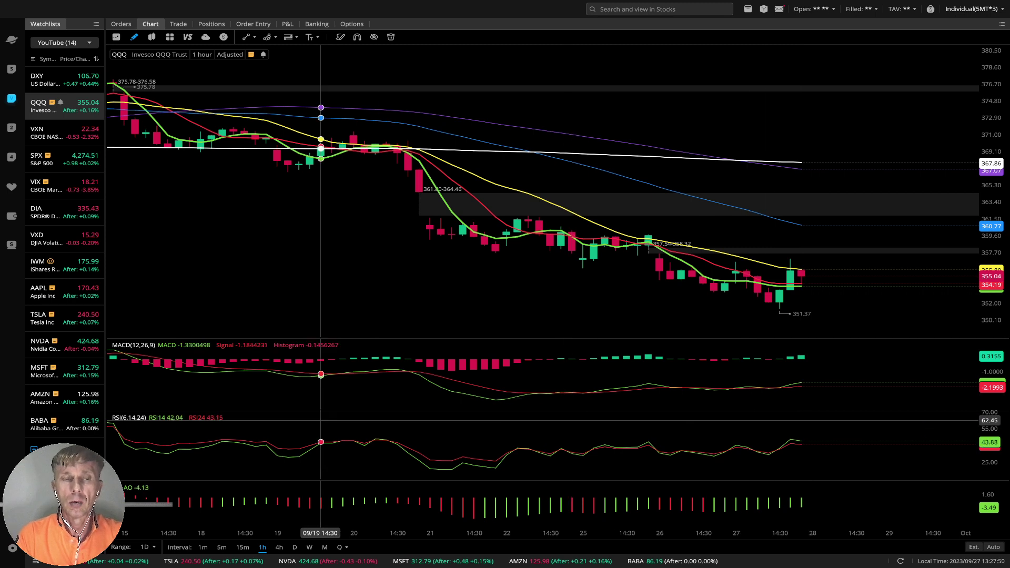
pyautogui.click(58, 133)
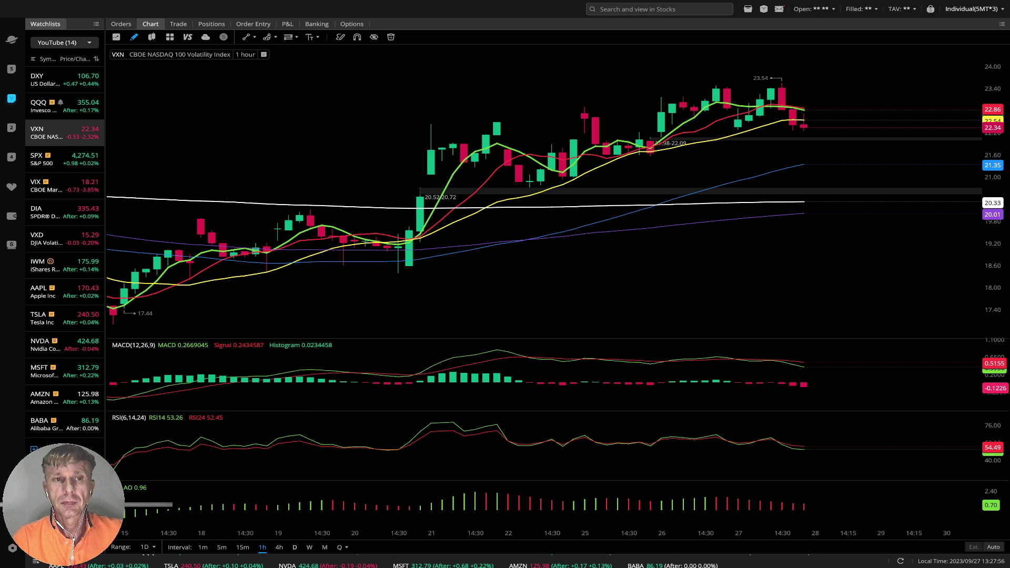
# - View VXN on daily candles, then load the S&P 500 (SPX) chart
pyautogui.click(294, 547)
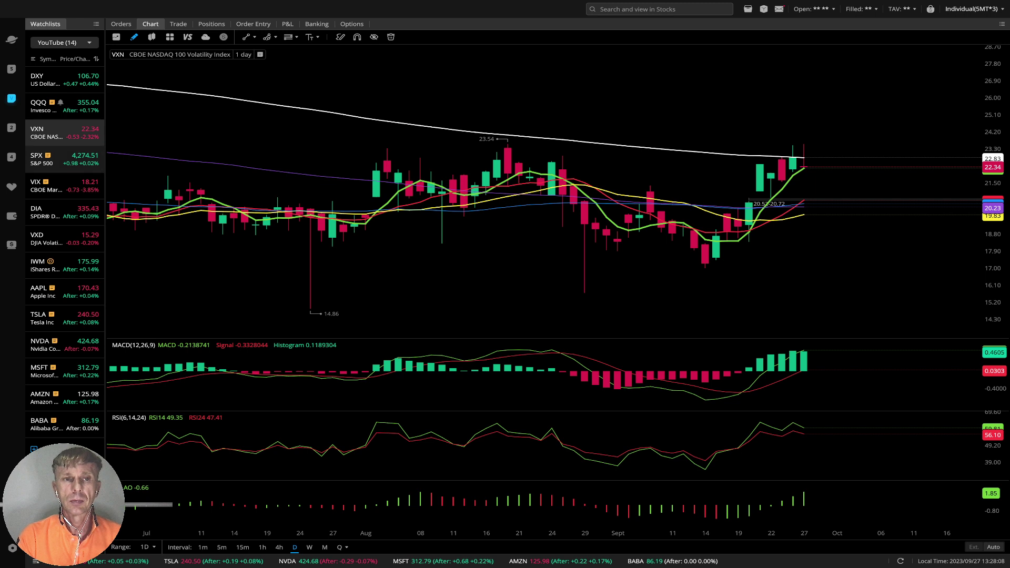
pyautogui.click(63, 158)
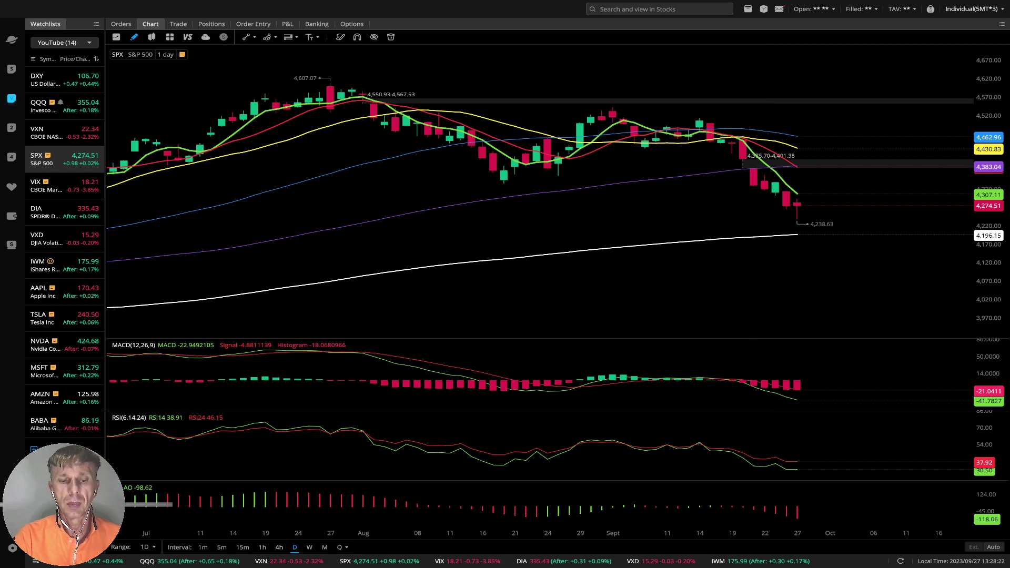
# - Review SPX on 4-hour then 1-hour candles, then load the VIX chart
pyautogui.click(279, 547)
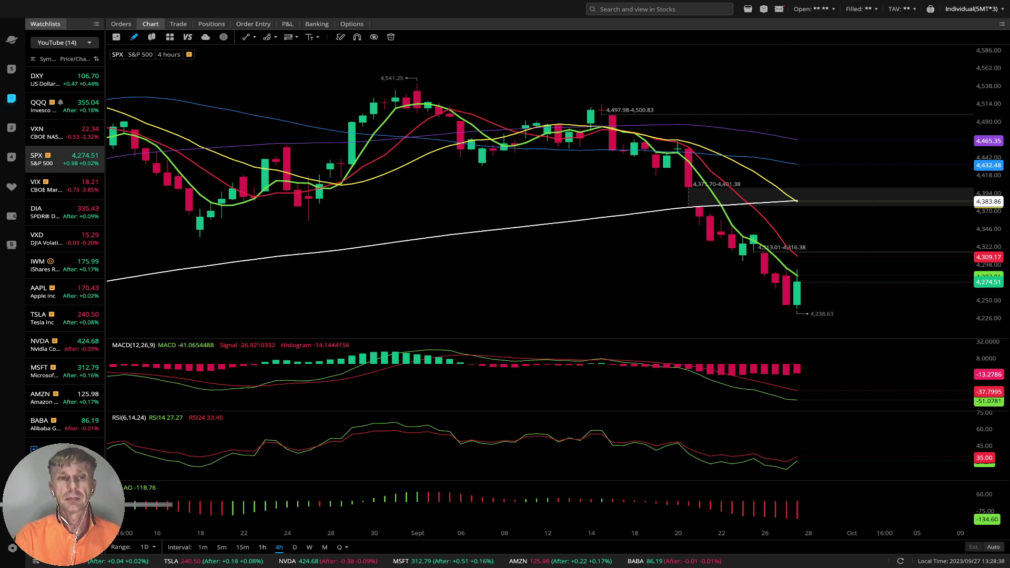
pyautogui.click(262, 546)
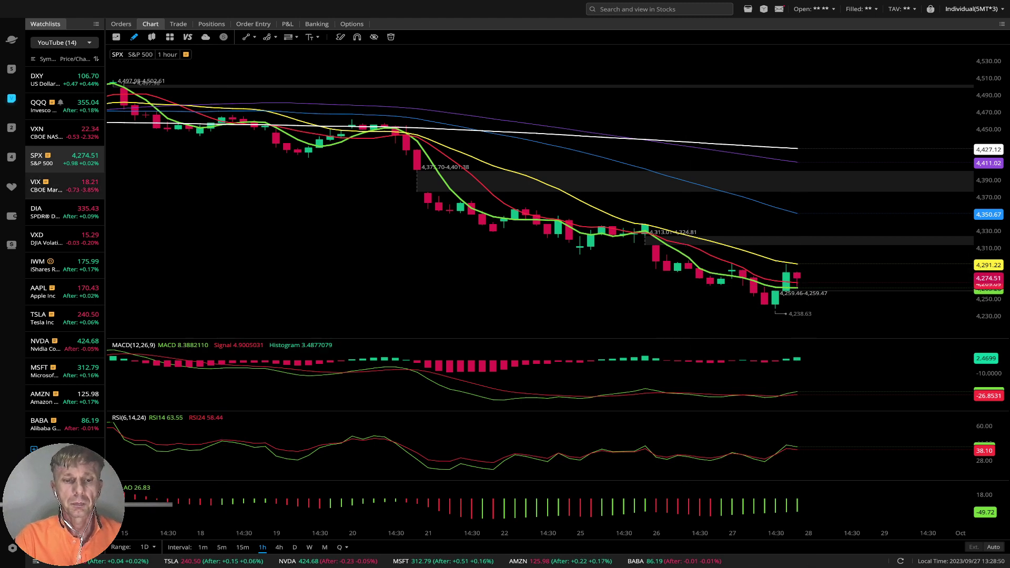
pyautogui.click(64, 186)
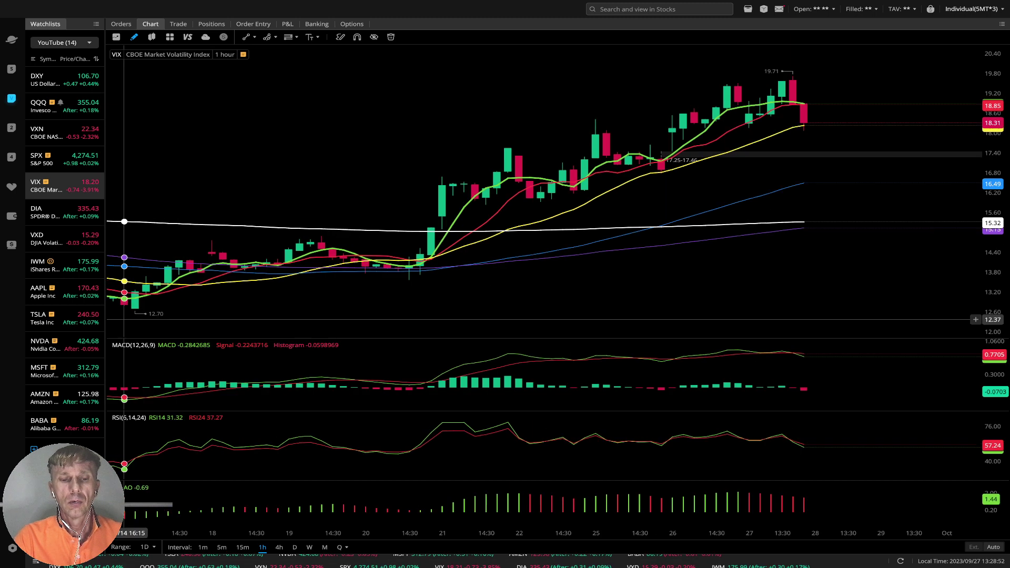
# - View VIX on daily candles, then load the DIA chart
pyautogui.click(295, 547)
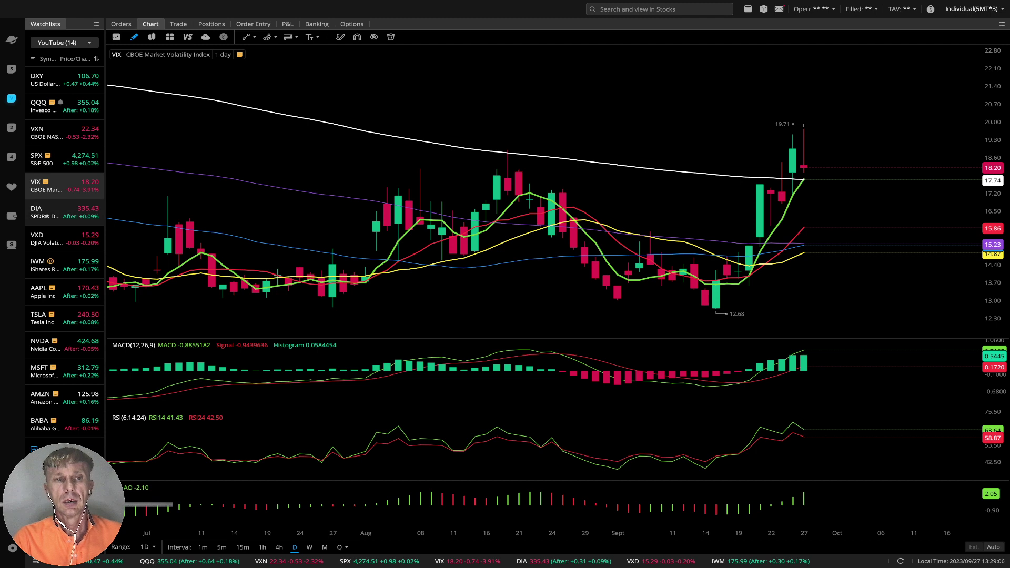
pyautogui.click(64, 212)
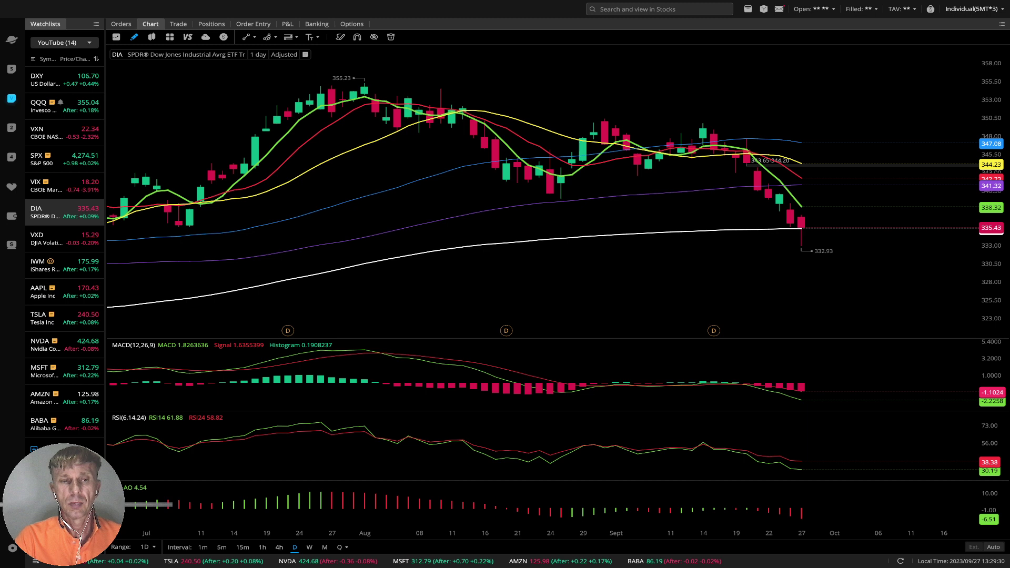
# - Review DIA on 4-hour and 1-hour candles, then load the VXD chart
pyautogui.click(279, 546)
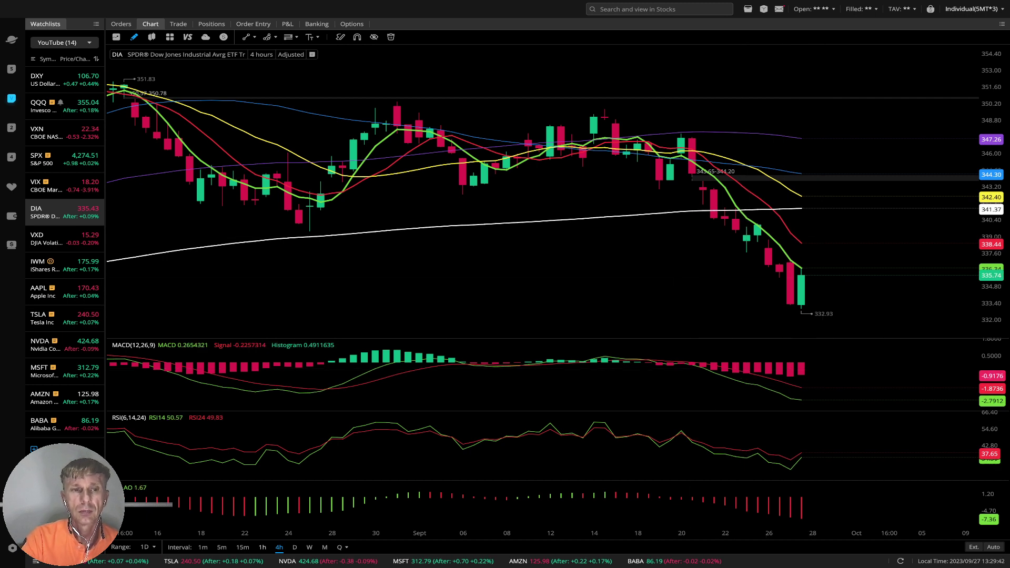
pyautogui.click(262, 547)
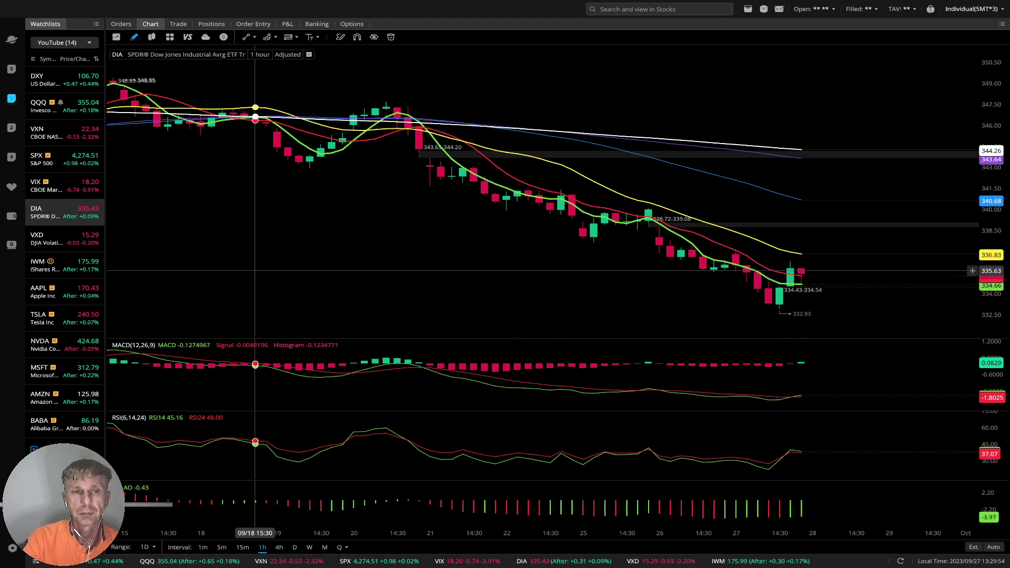
pyautogui.click(63, 238)
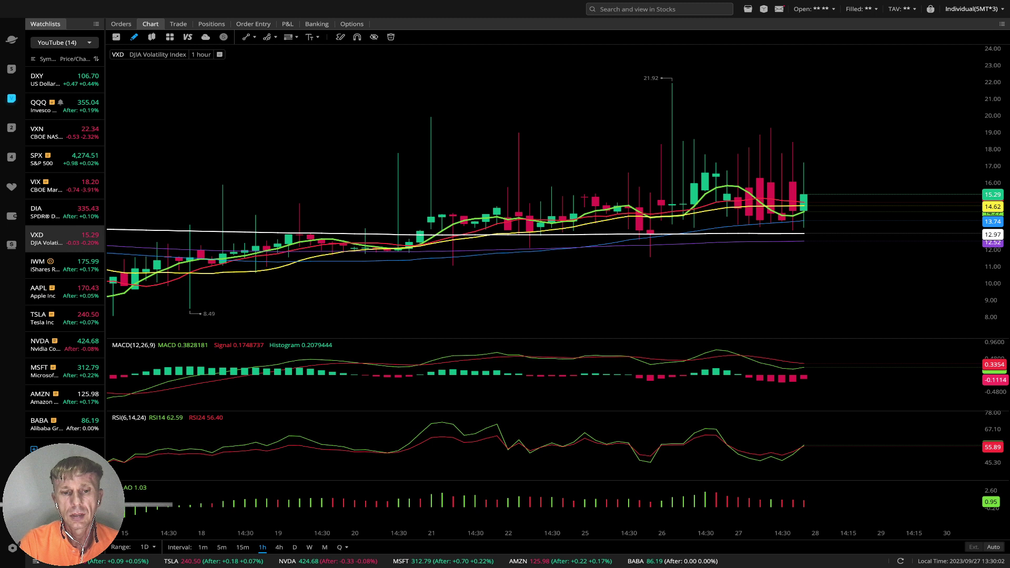
# - View VXD on daily then 4-hour candles, then load the IWM chart
pyautogui.click(294, 547)
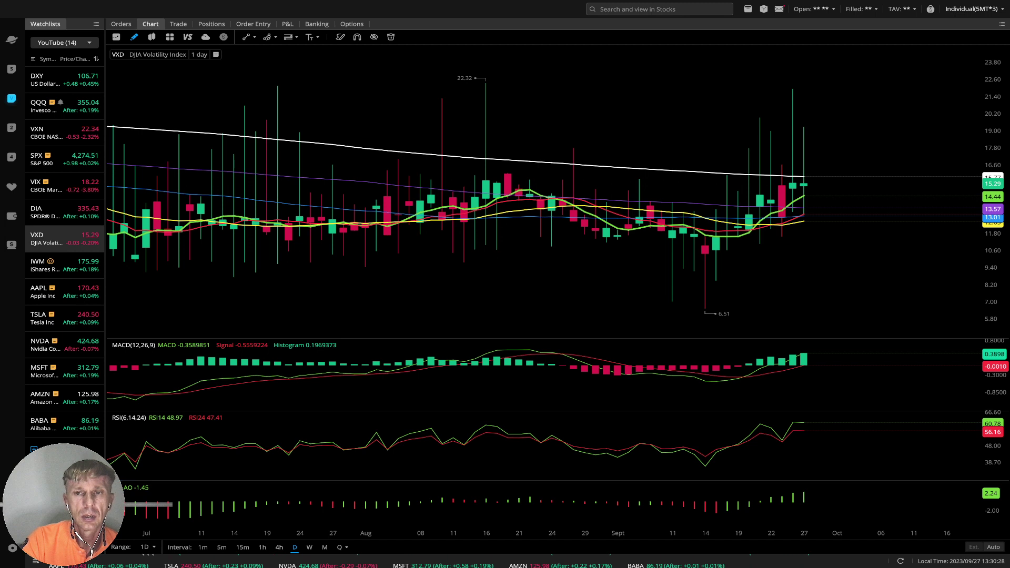
pyautogui.click(278, 546)
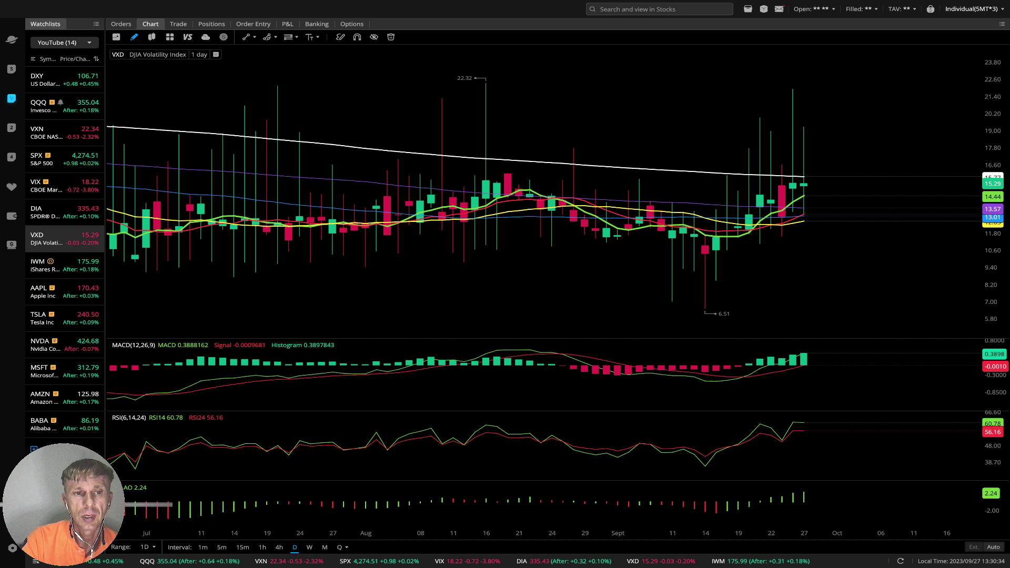
pyautogui.click(64, 265)
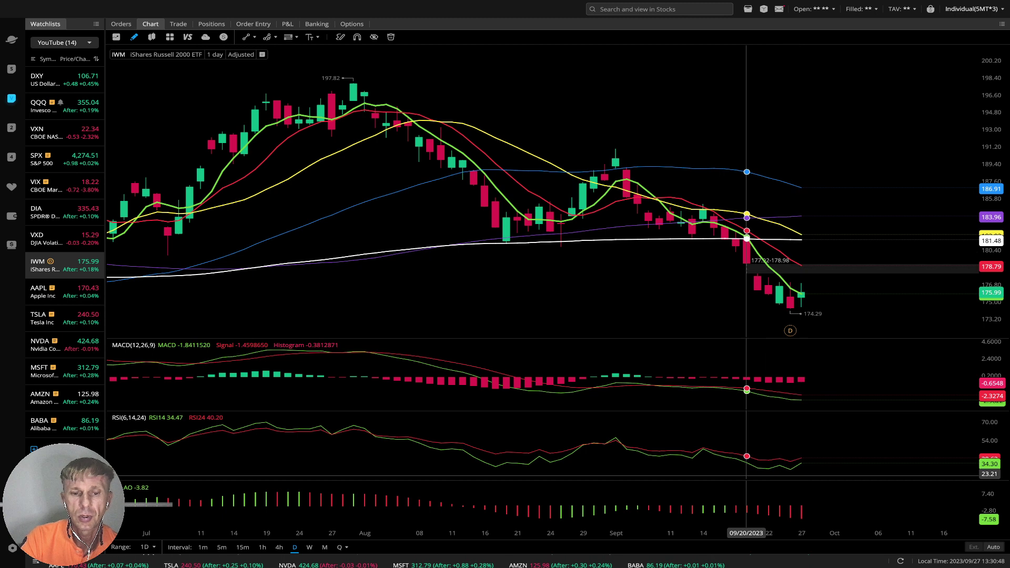
# - Review IWM on 4-hour and 1-hour candles, then load the Apple (AAPL) chart
pyautogui.click(279, 546)
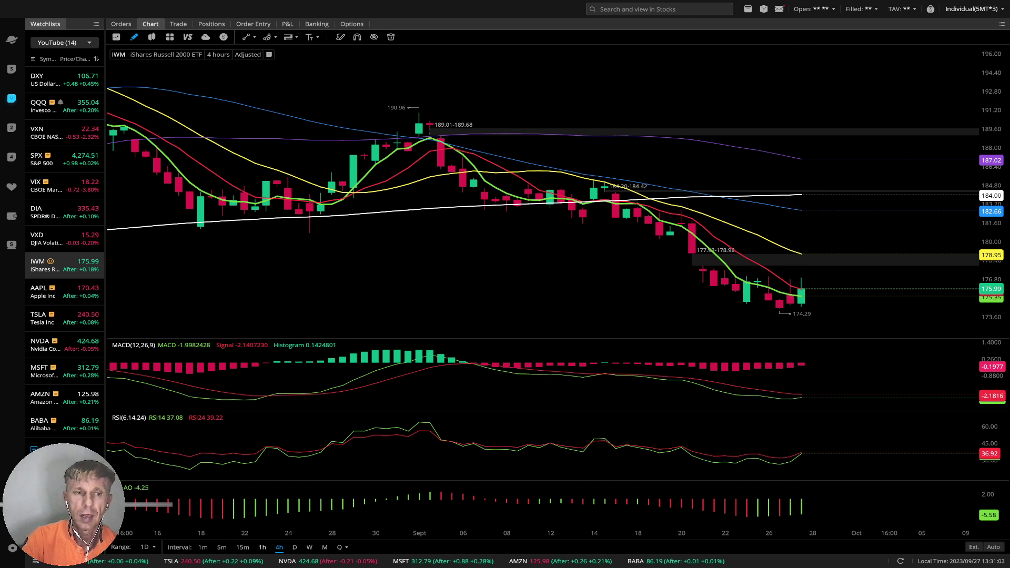
pyautogui.click(262, 547)
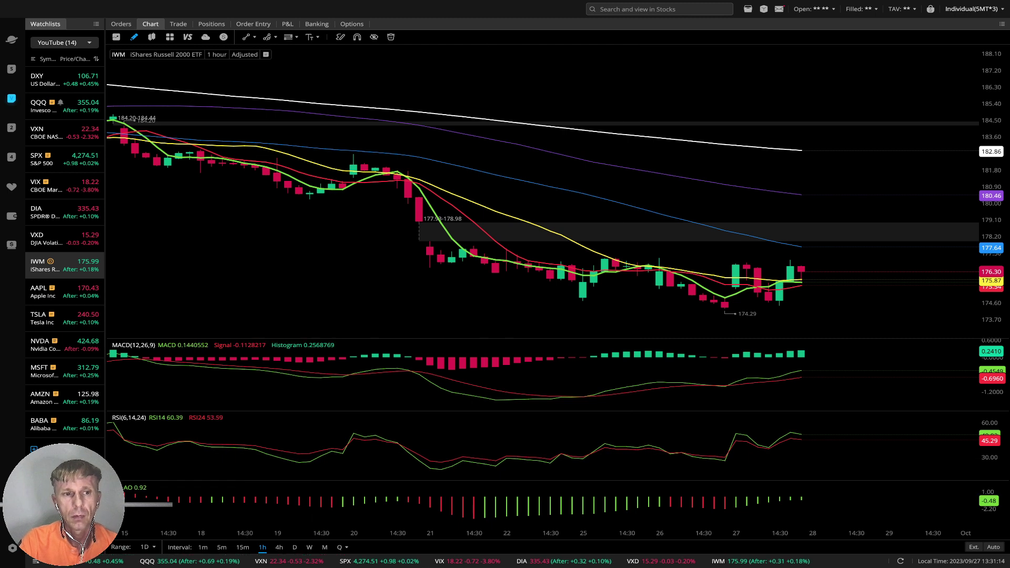
pyautogui.click(63, 291)
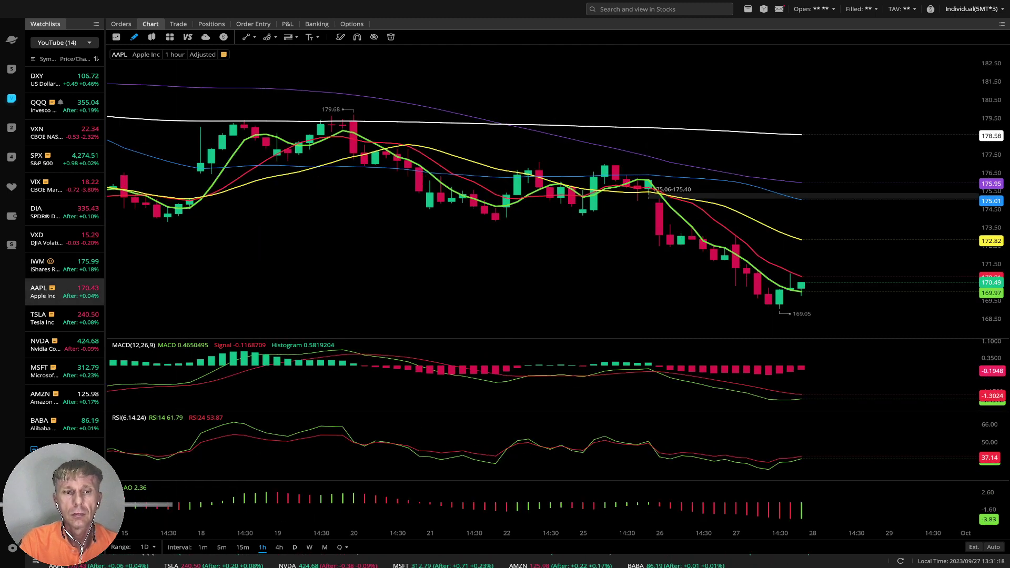
# - Review AAPL on daily then 4-hour candles, then chart TSLA on daily candles
pyautogui.click(294, 547)
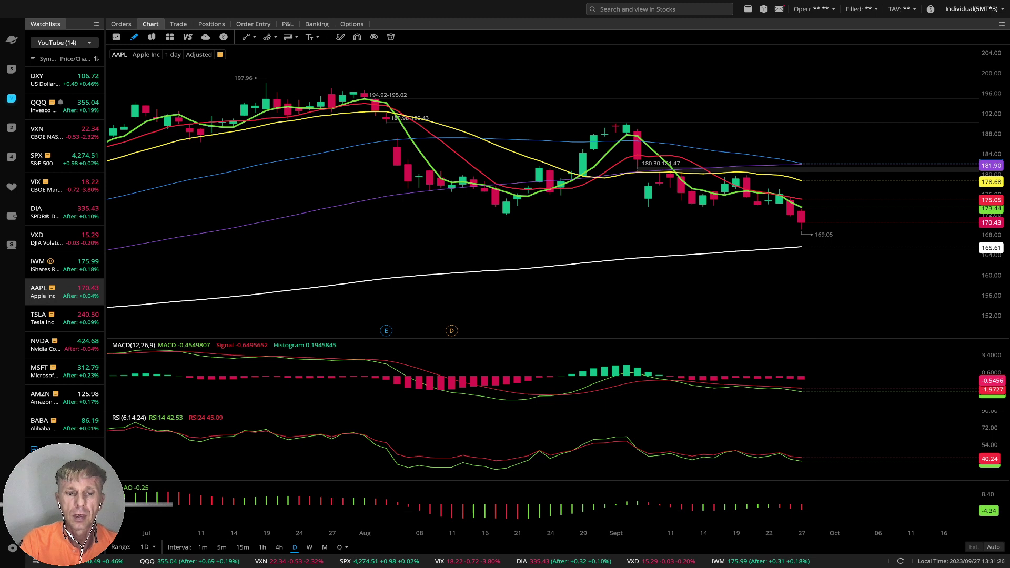
pyautogui.click(279, 547)
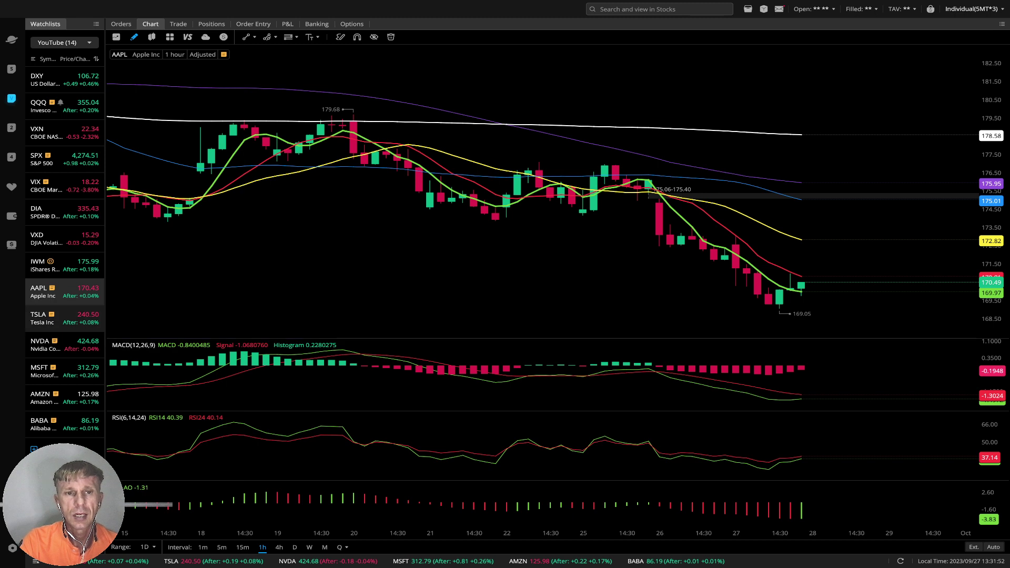
pyautogui.click(64, 318)
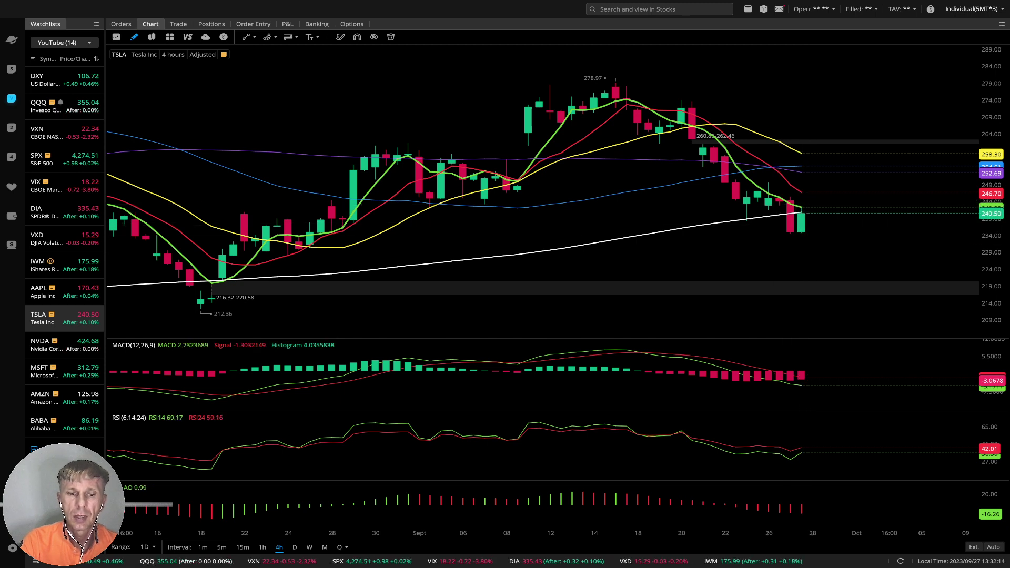
pyautogui.click(294, 547)
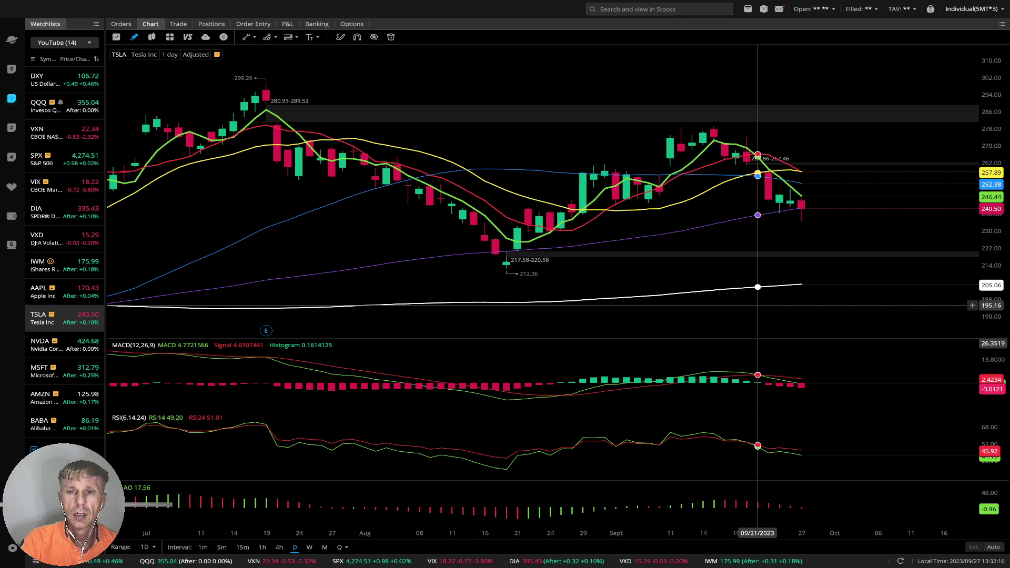